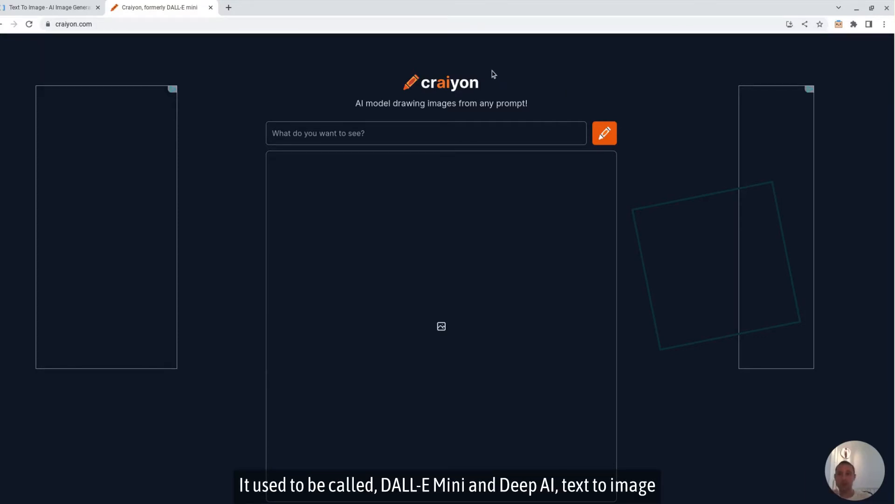
Step: Look over DeepAI's text-to-image generator page and its prompt box, and return to the Craiyon page
left_click(74, 7)
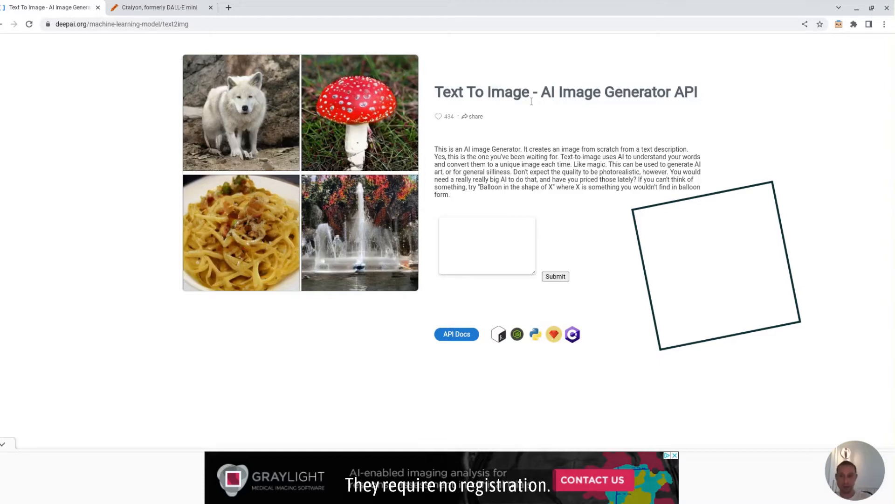
left_click(481, 232)
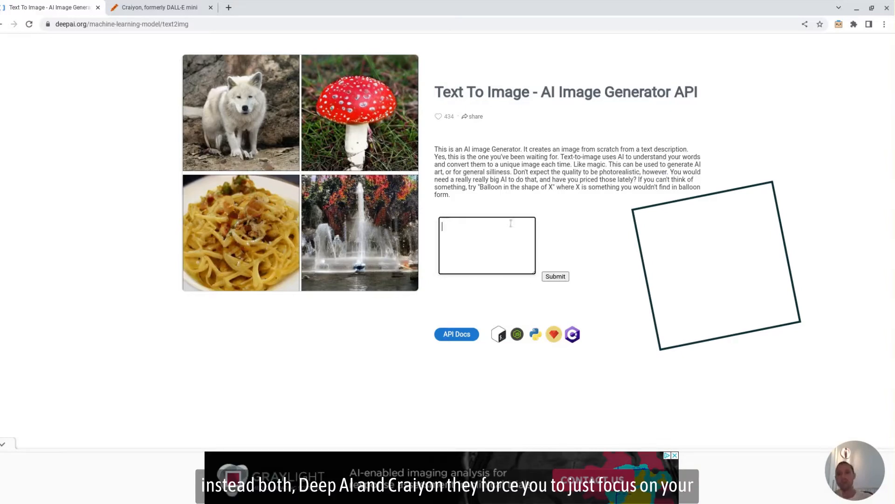
left_click(163, 7)
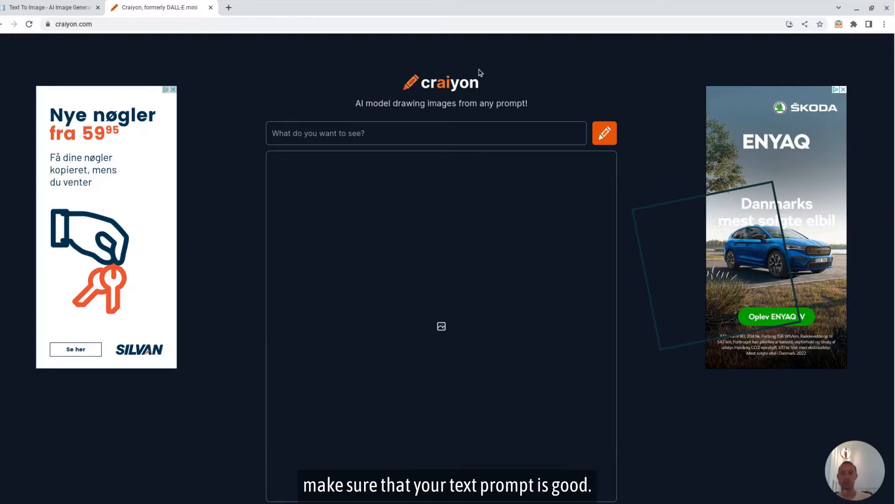
Step: Generate images from the prompt "Giant mouse looking down on a city, movie poster"
scroll(466, 122, "down", 1)
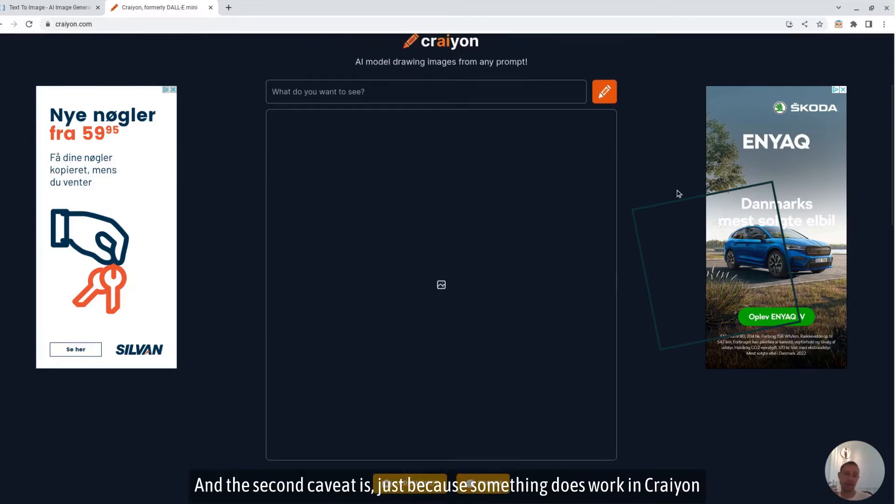
scroll(680, 193, "up", 1)
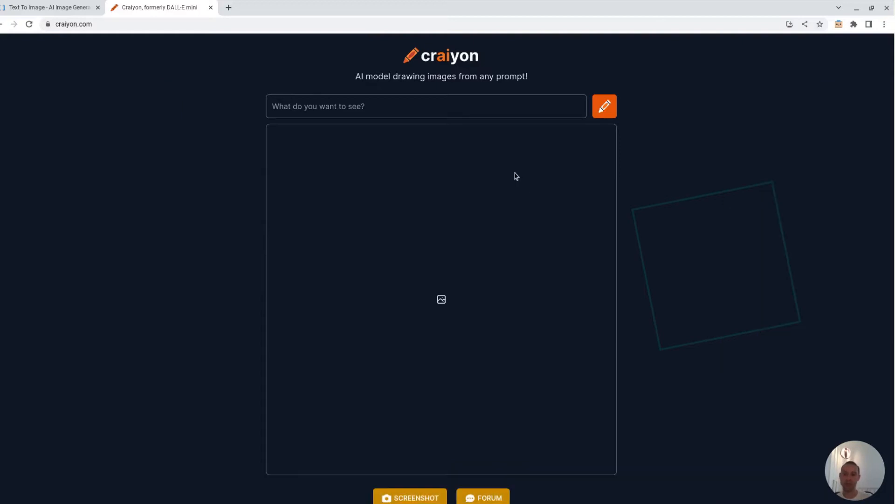
left_click(474, 111)
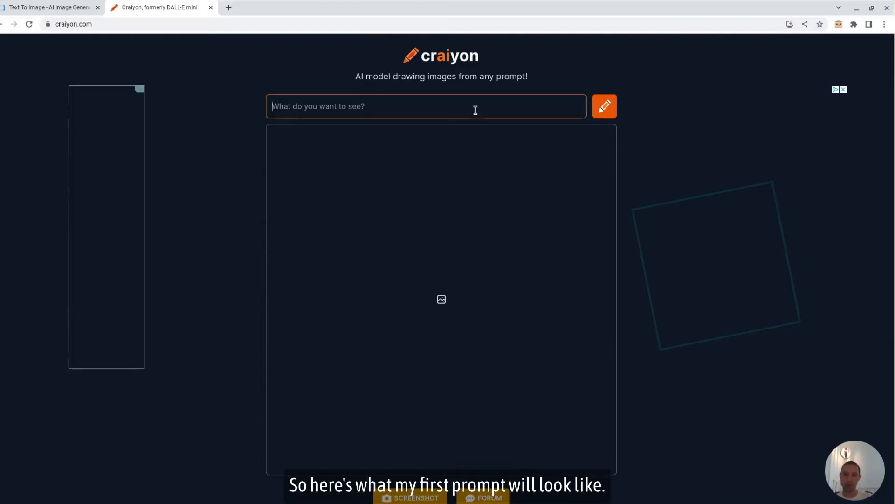
type("Giant mouse looking down on a city, movie poster")
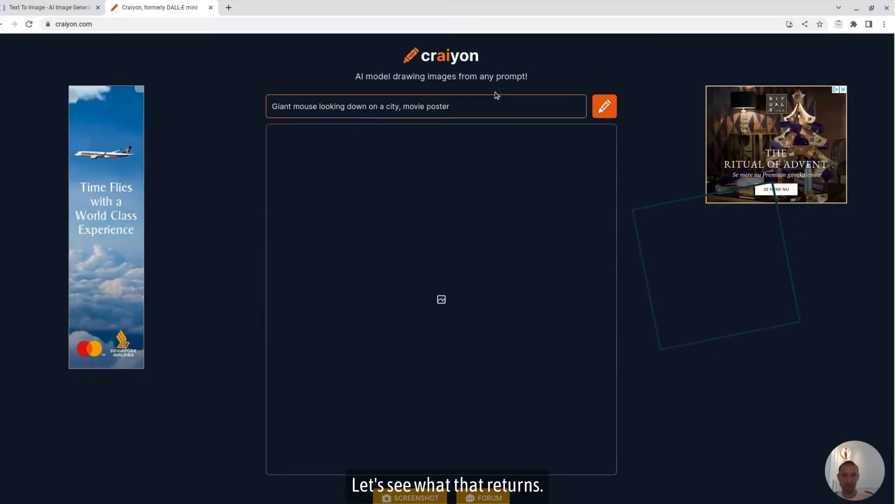
left_click(608, 104)
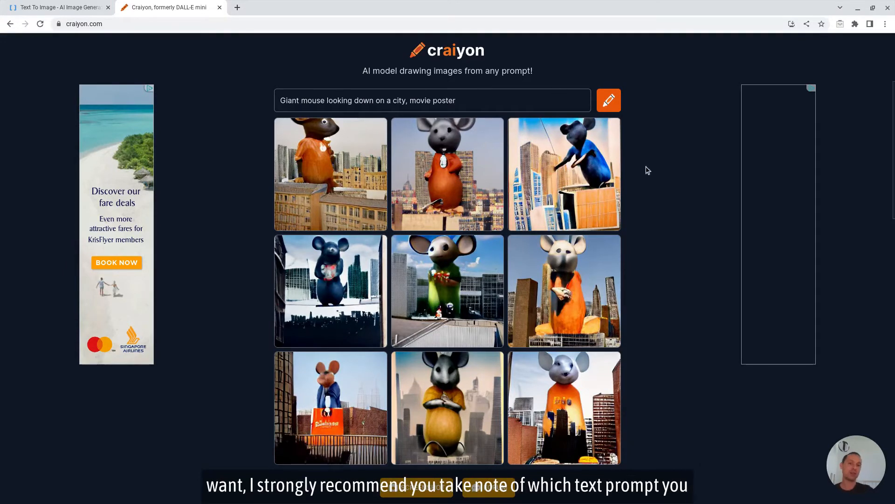
Step: Capture a screenshot of the whole grid of generated giant mouse images with Craiyon's own screenshot function
scroll(647, 170, "down", 1)
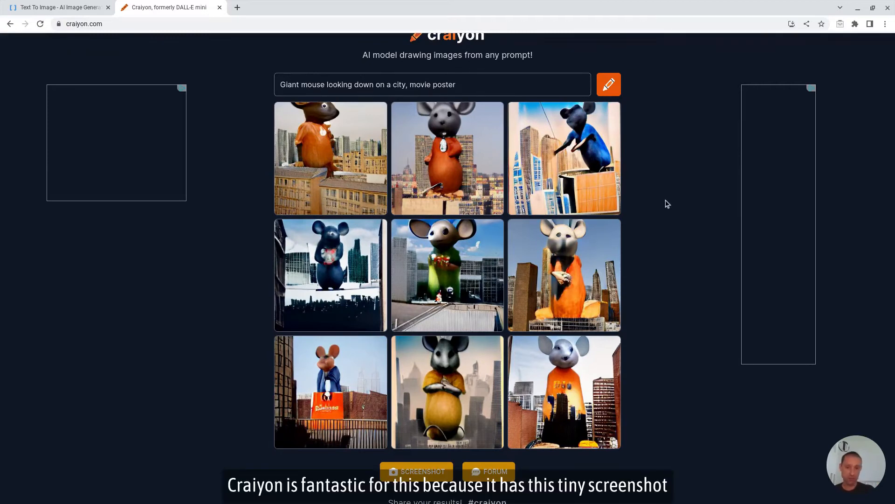
left_click(420, 474)
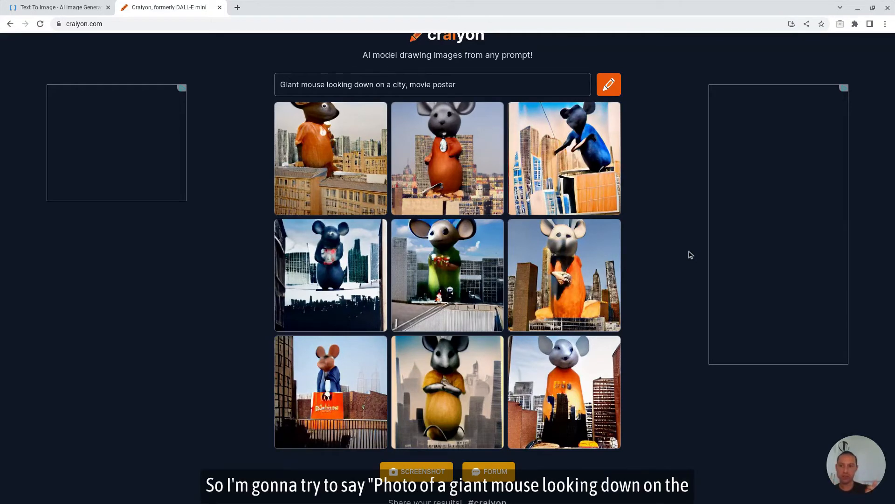
Step: Revise the prompt to "Photo of a giant mouse looking down on a city view from the ground" and generate new images
left_click(280, 84)
type("Photo of a")
key("shift+Right")
key("BackSpace")
type("g")
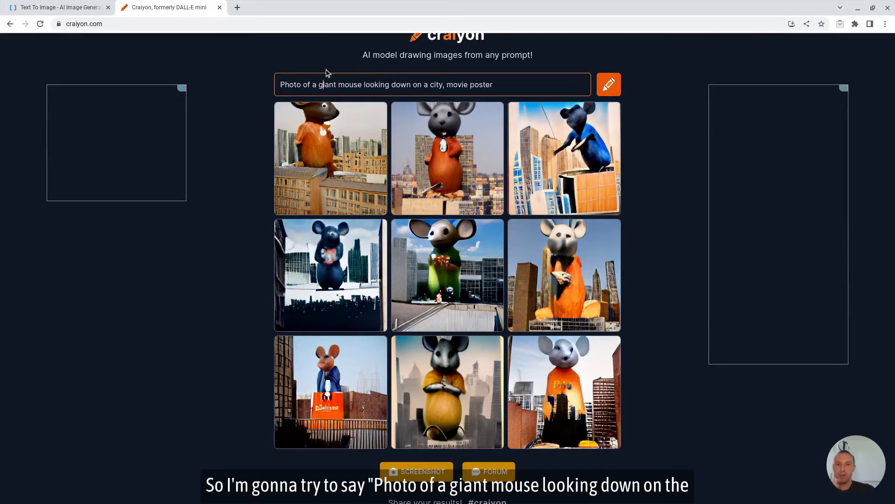
left_click_drag(443, 89, 491, 86)
key("shift+Right")
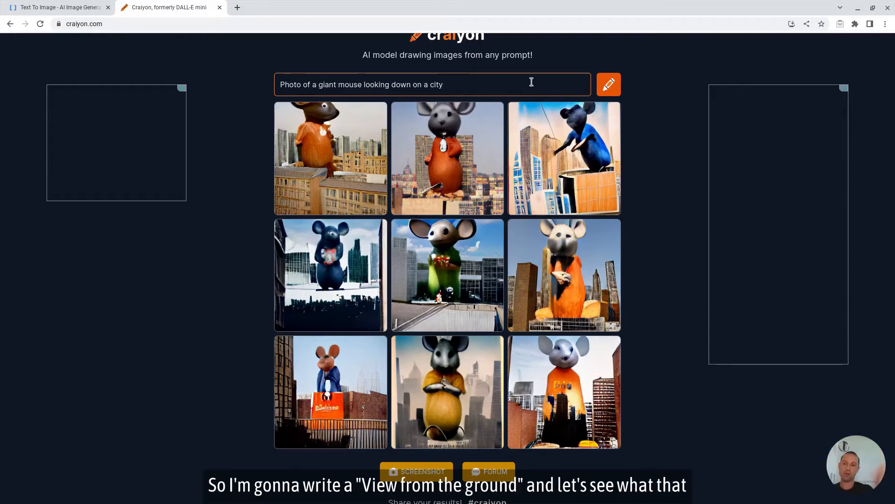
type("view from the gr")
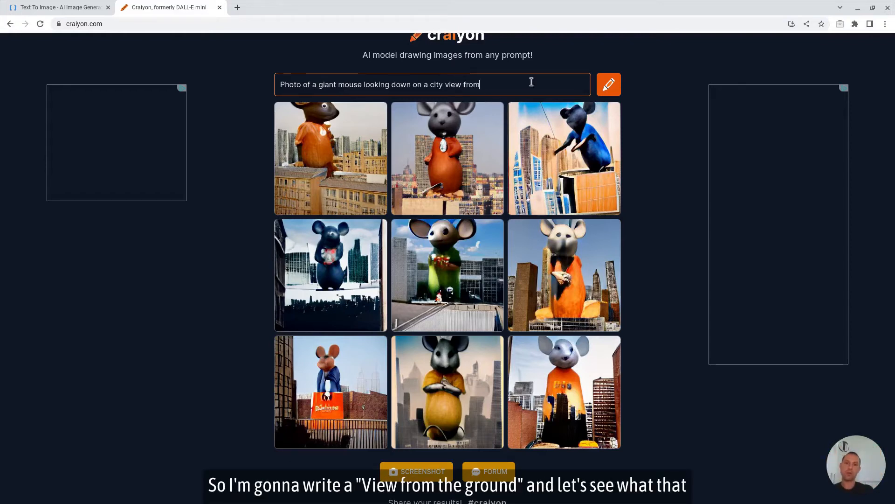
type("ound")
left_click(609, 84)
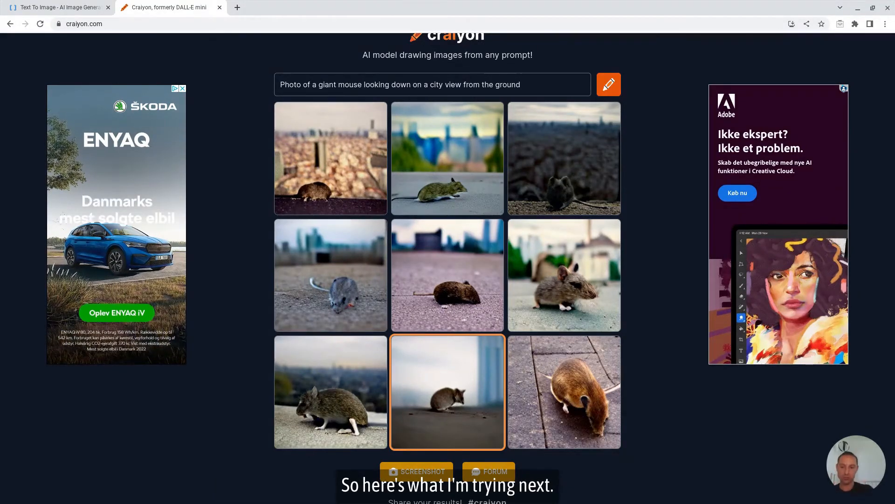
Step: Replace the prompt with "Silhouette of a giant mouse looming over a city seen from below" and generate new images
triple_click(544, 88)
type("Silhouette of a giant mouse looming over a city seen from below")
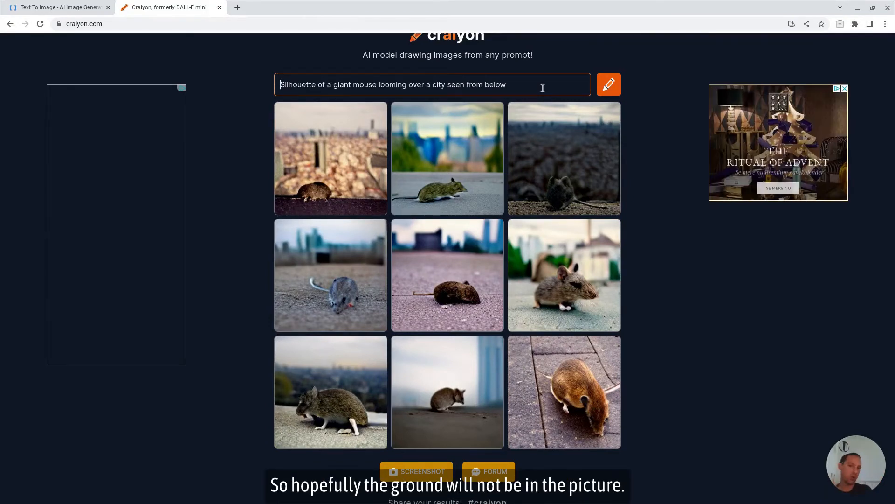
left_click(608, 84)
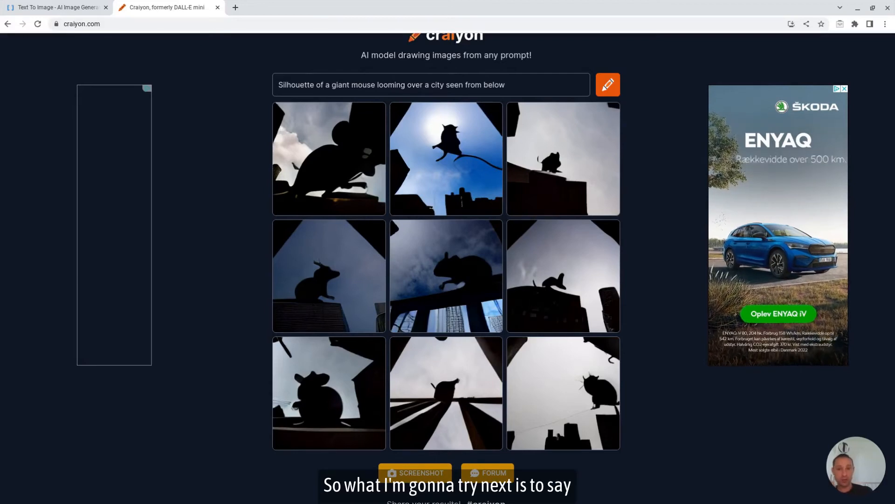
Step: Replace the word "Silhouette" in the prompt with "Torso" and generate new images
left_click(314, 84)
double_click(313, 84)
type("Torso")
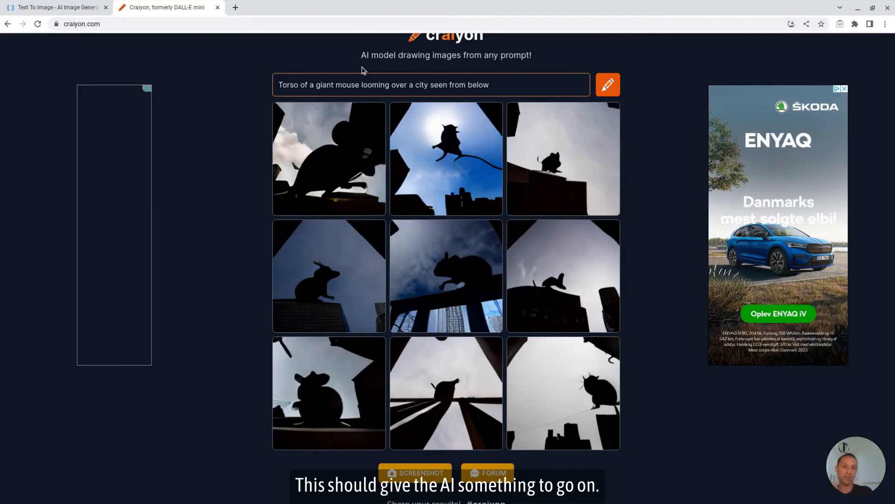
left_click(608, 84)
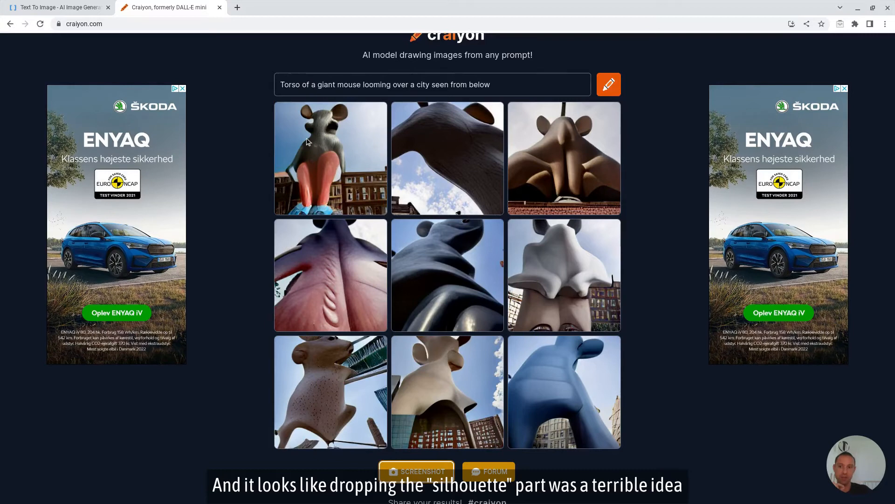
Step: Change the start of the prompt to "Silhouette of a torso of a giant mouse" and generate new images
left_click(281, 84)
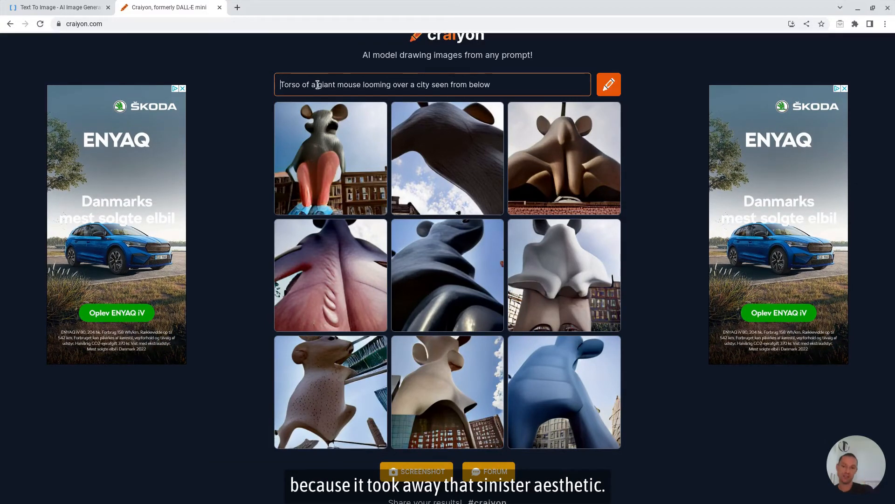
type("Si")
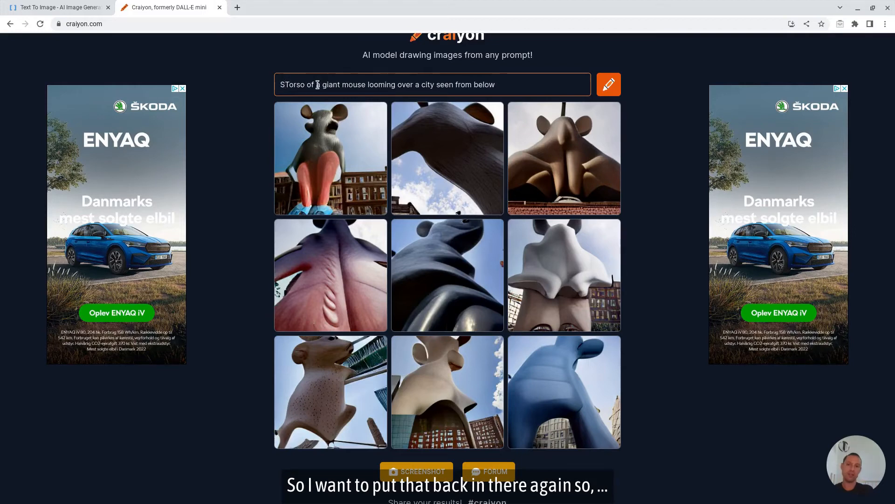
type("lhoue")
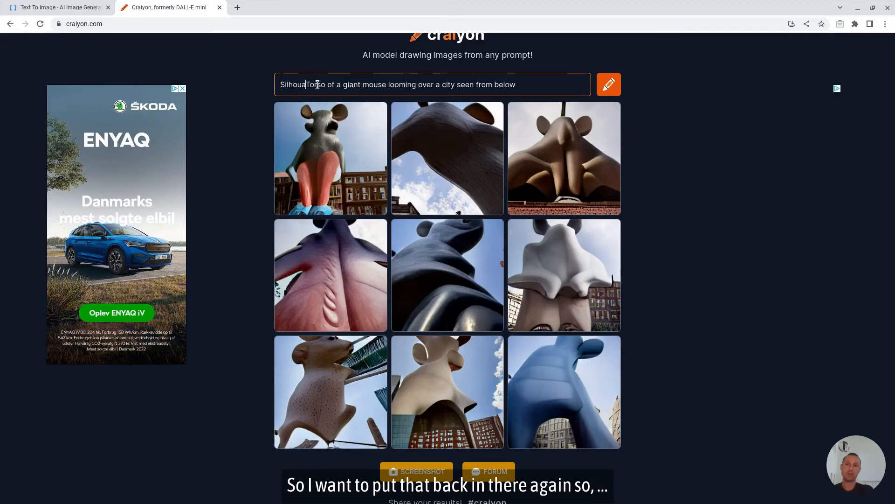
type("tte ")
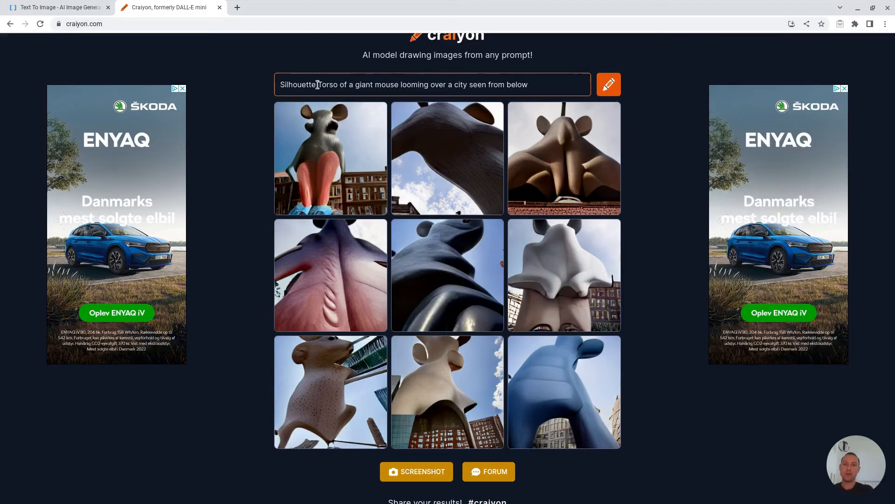
type("of a")
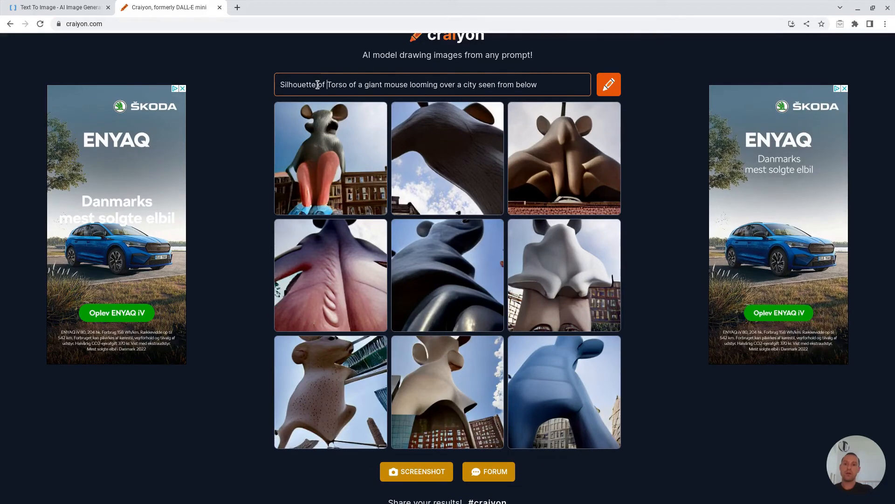
key("Delete")
type("t")
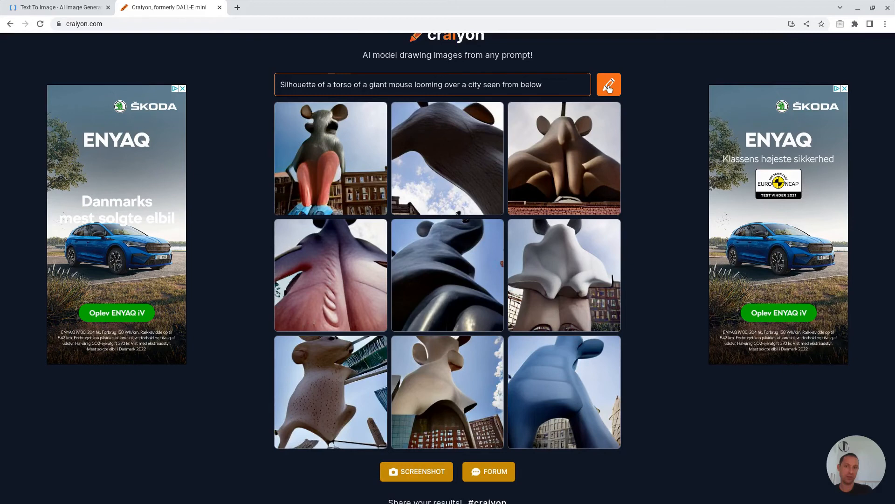
left_click(610, 86)
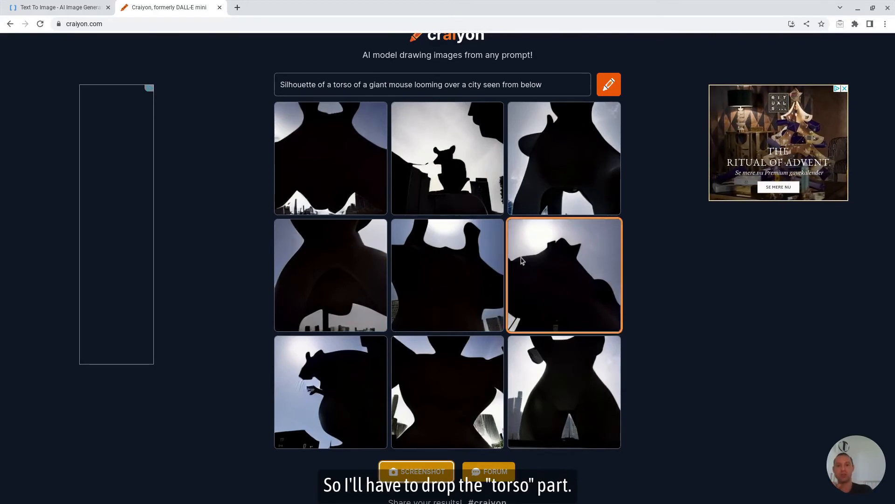
Step: Generate images from the prompt "Realistic photo of a silhouette of a scary giant anthropomorphic mouse looming over a city seen from below"
triple_click(398, 79)
type("Realistic photo of a scary giant anthropomorphic mouse looming over a city seen from below")
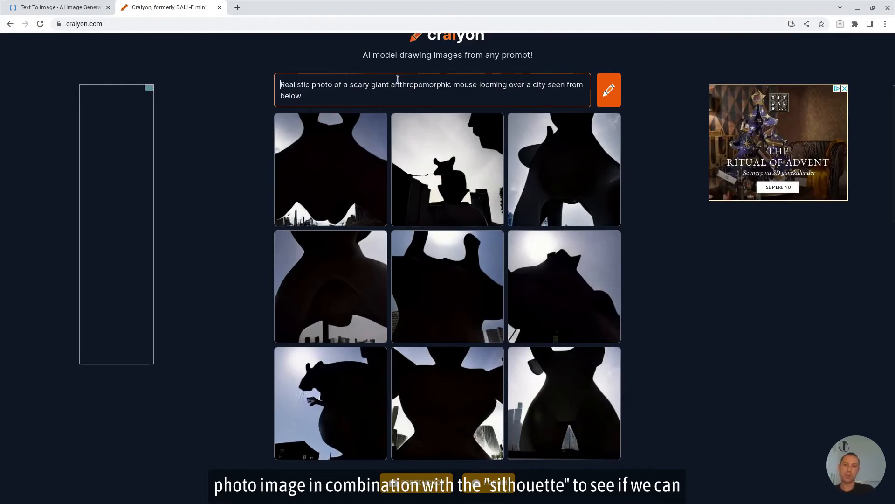
left_click(351, 85)
type("silhouette of a")
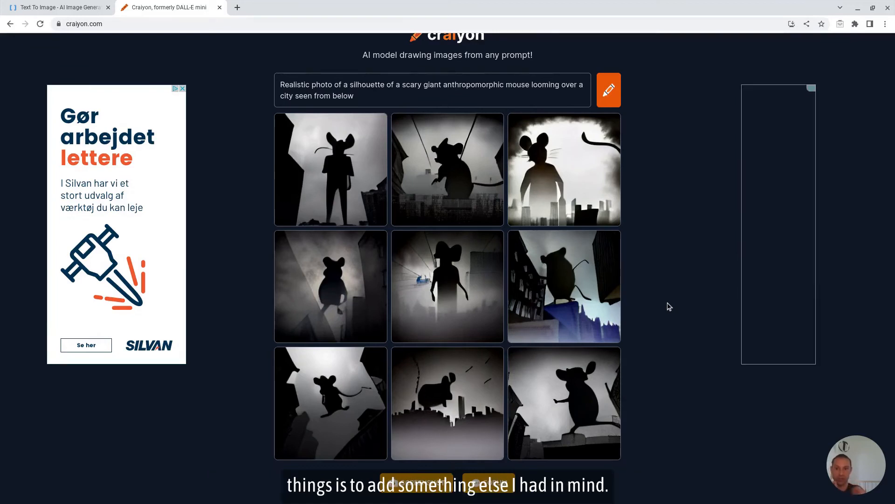
Step: Insert "with laser eyes" after "mouse" in the prompt and generate new images
left_click(551, 103)
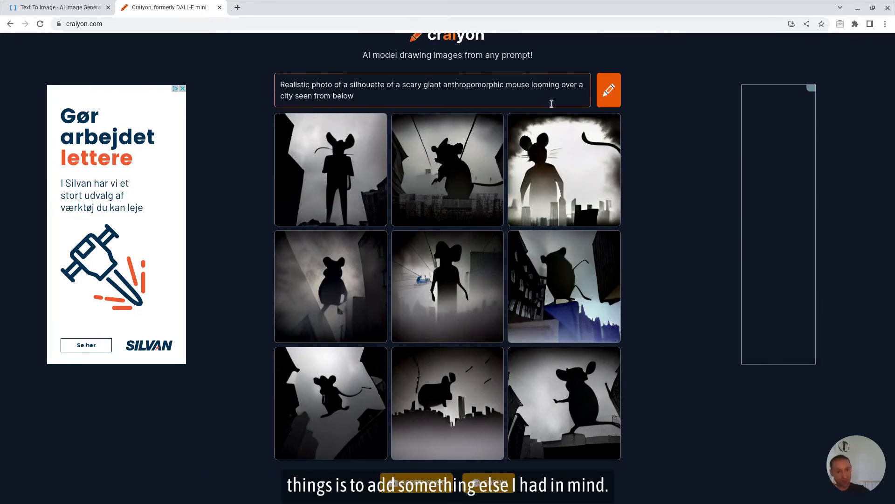
type("with laser eye")
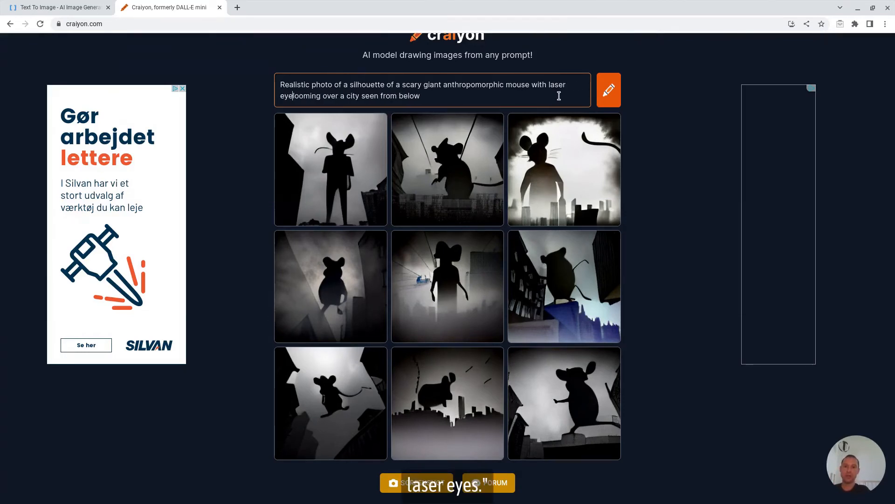
type("s")
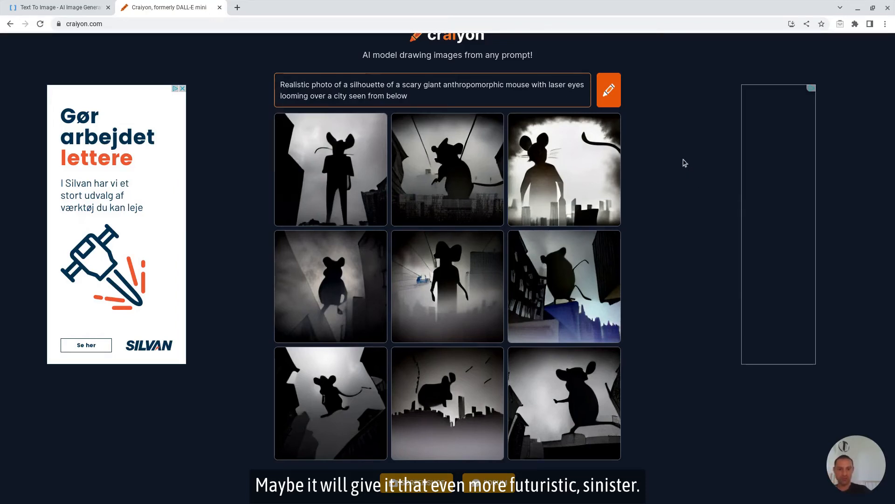
left_click(620, 107)
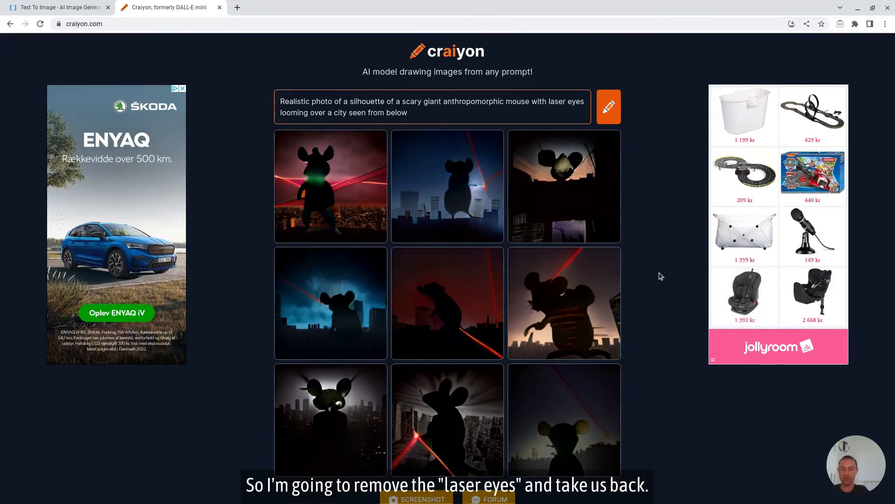
Step: Generate images from the prompt "Realistic and intricate photo of a silhouette of scary sinister giant anthropomorphic mouse looming over a city seen from below"
left_click(524, 113)
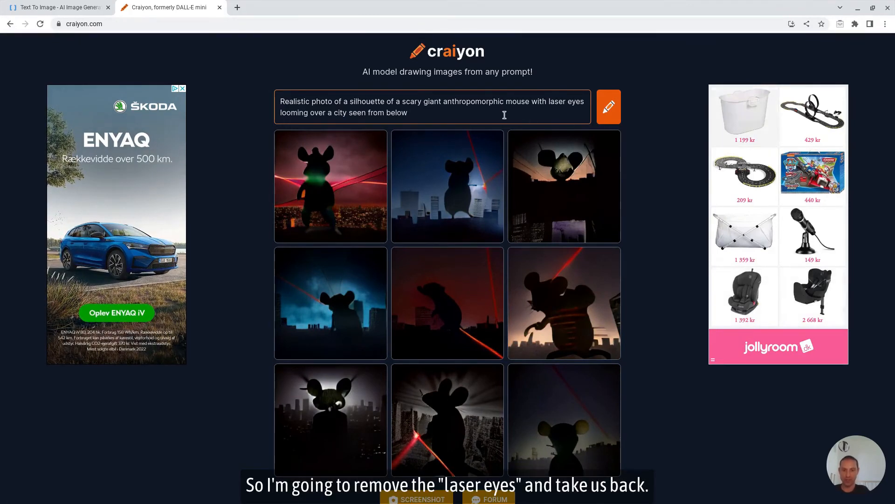
triple_click(400, 111)
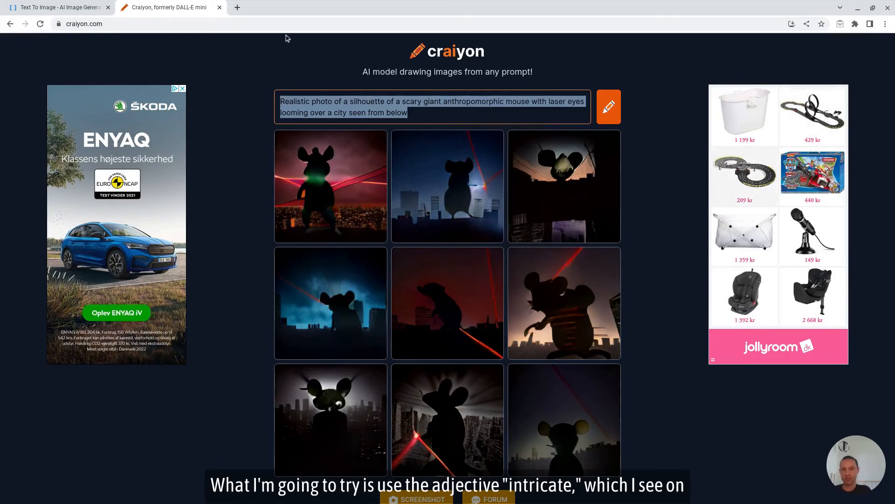
type("Realistic and intricate photo of a silhouette of scary sinister giant anthropomorphic mouse looming over a city seen from below")
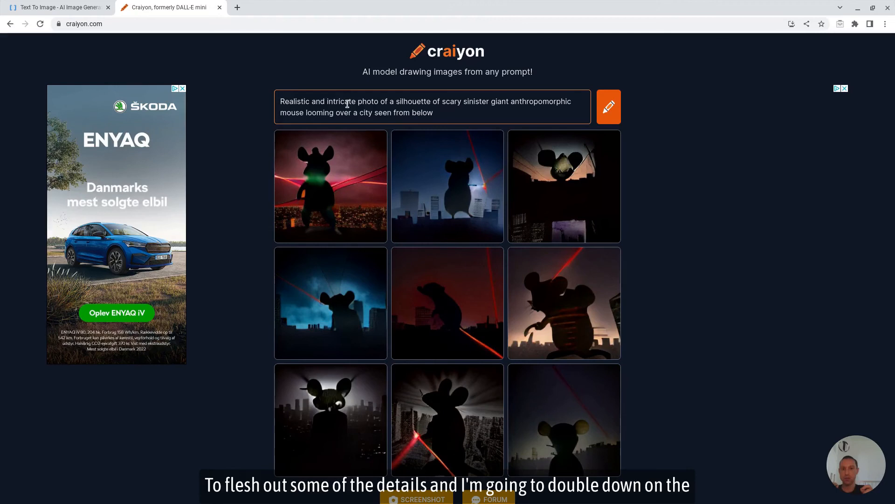
left_click(347, 104)
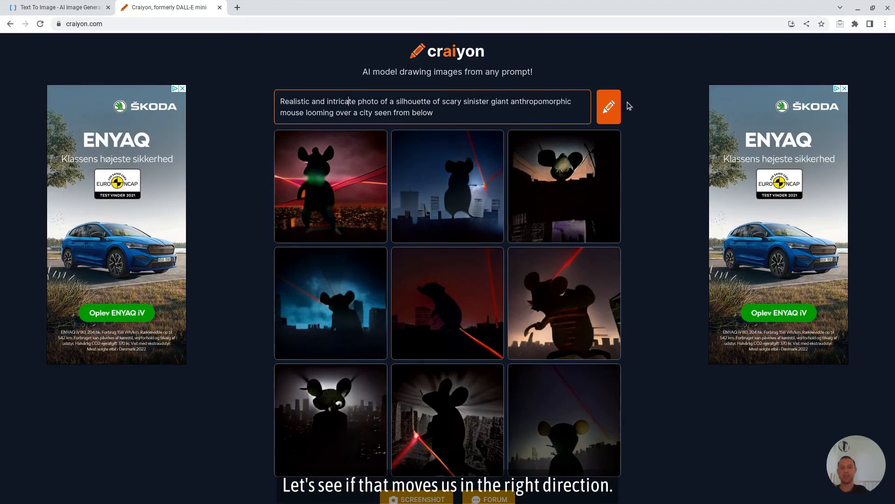
left_click(609, 107)
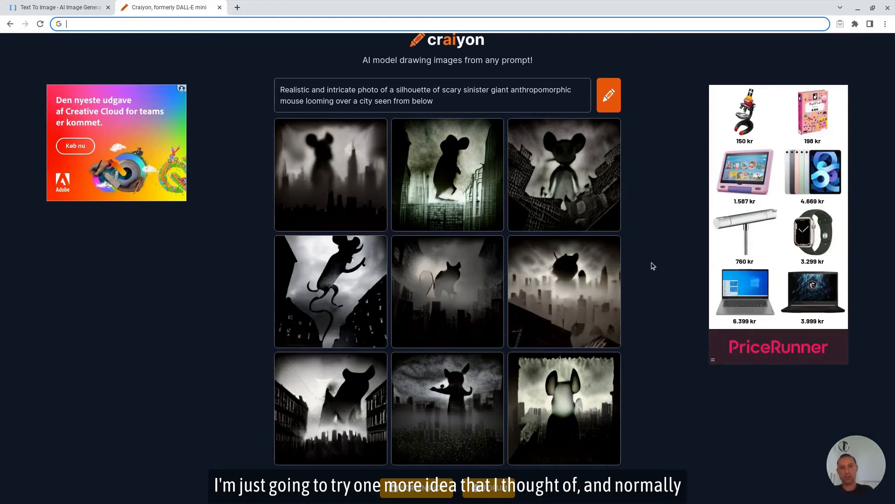
Step: Append "by Frank Miller" to the "Realistic and intricate photo" mouse prompt and generate new images
left_click(488, 109)
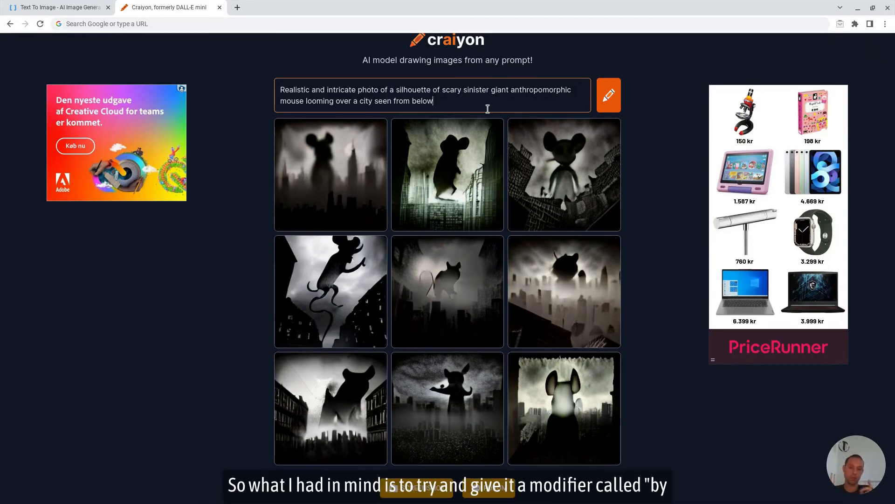
key("ctrl+a")
key("ctrl+v")
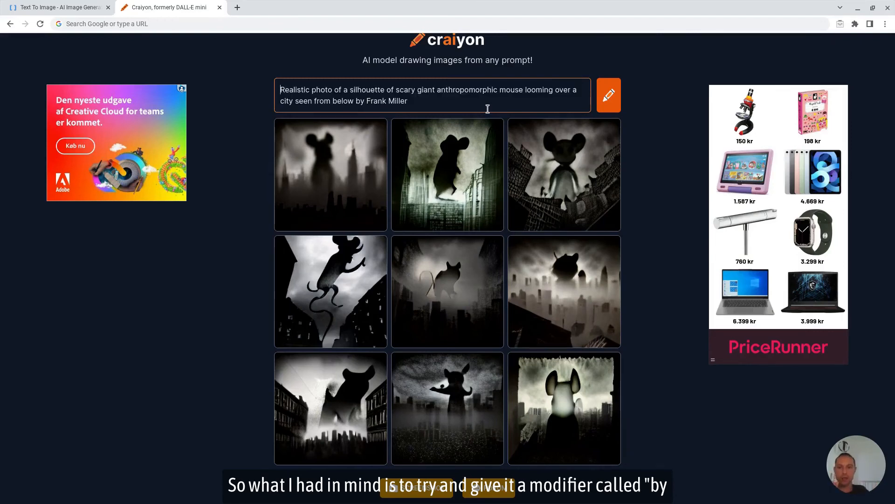
left_click_drag(409, 101, 354, 99)
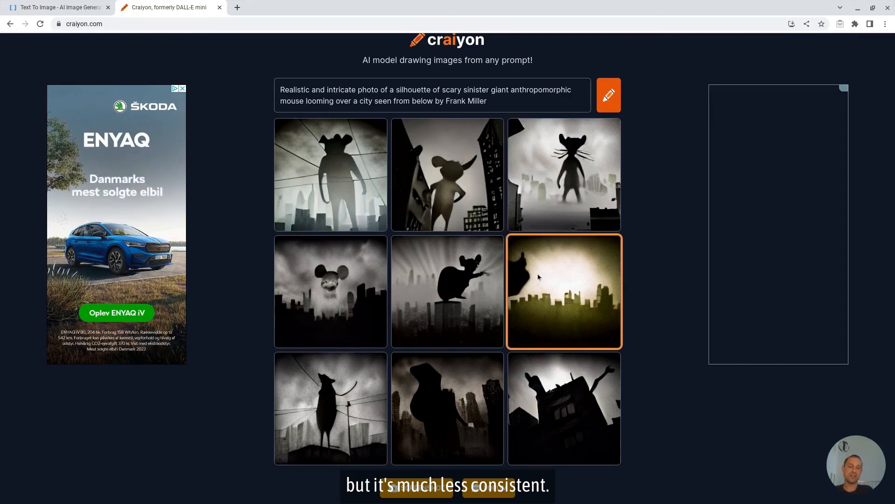
Step: Remove the "by Frank Miller" modifier from the end of the prompt
left_click_drag(435, 101, 489, 102)
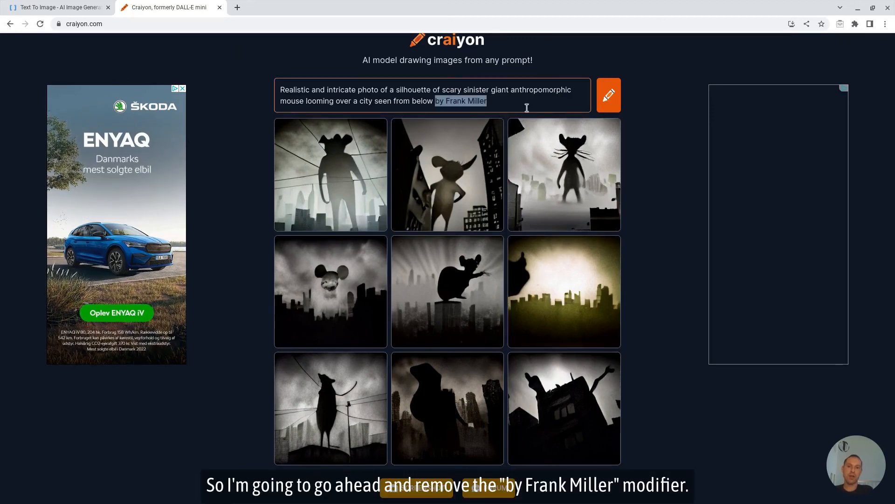
key("BackSpace")
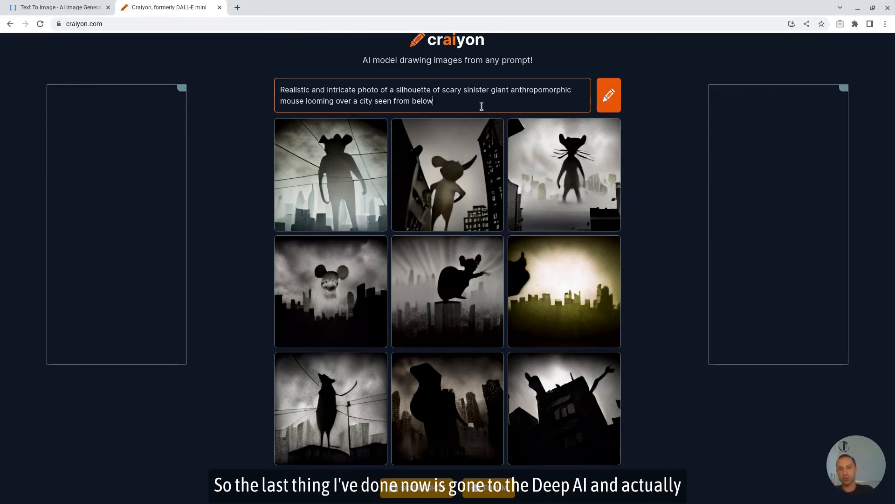
Step: Switch to DeepAI's Text To Image generator and resubmit the existing "Realistic and intricate photo" mouse prompt
left_click(78, 3)
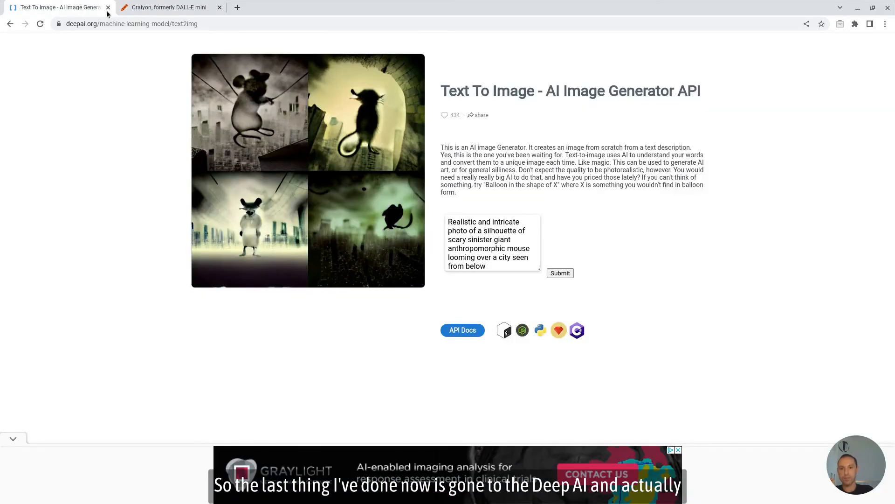
left_click(495, 240)
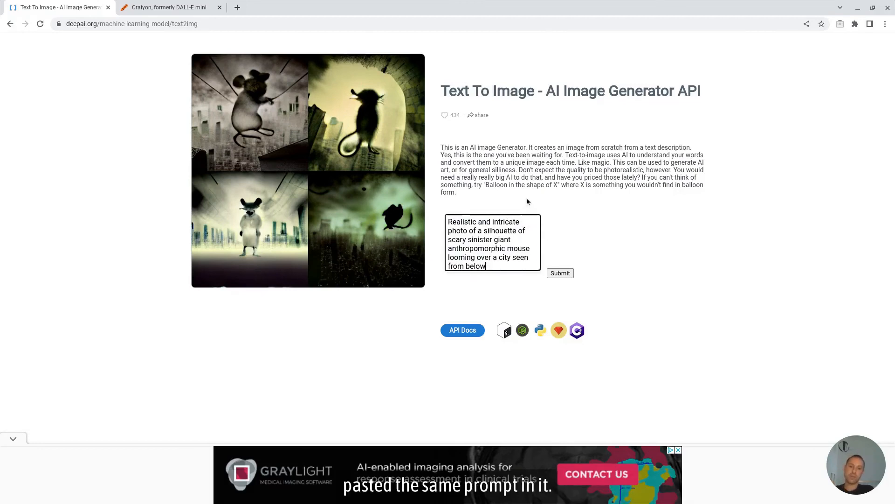
left_click(558, 274)
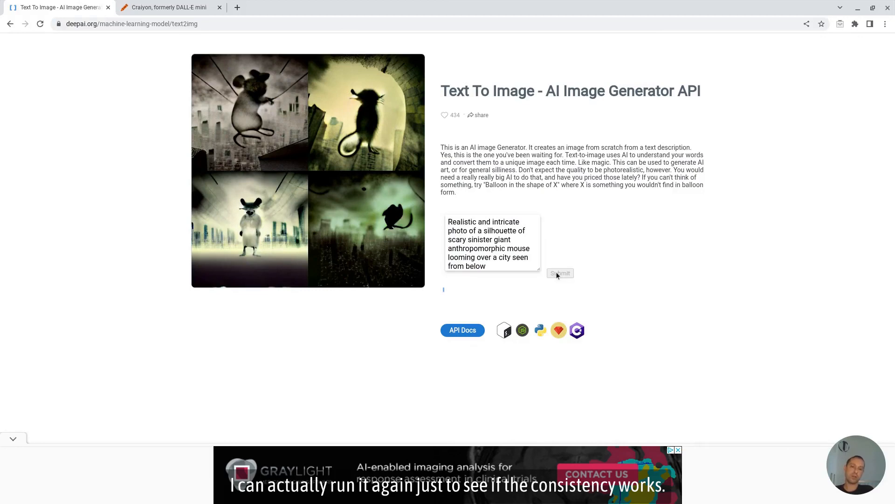